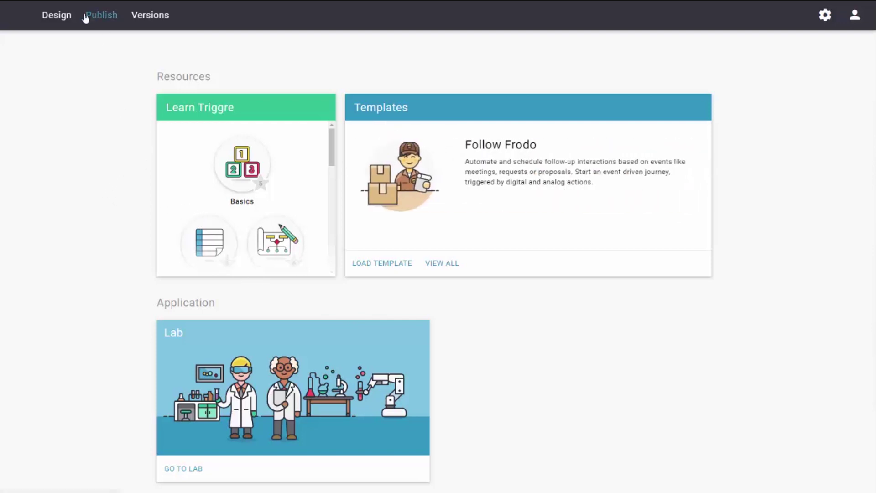
Step: Create a new flow part named 'Get random number'
left_click(56, 17)
left_click(119, 43)
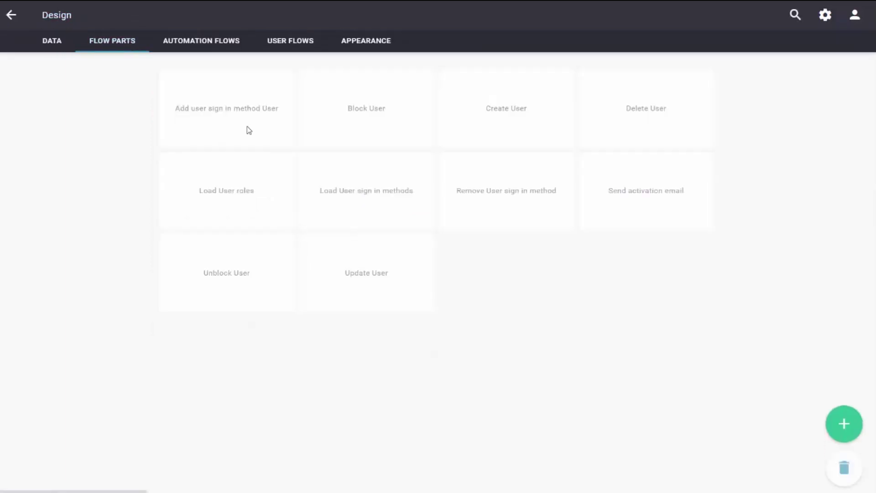
left_click(833, 431)
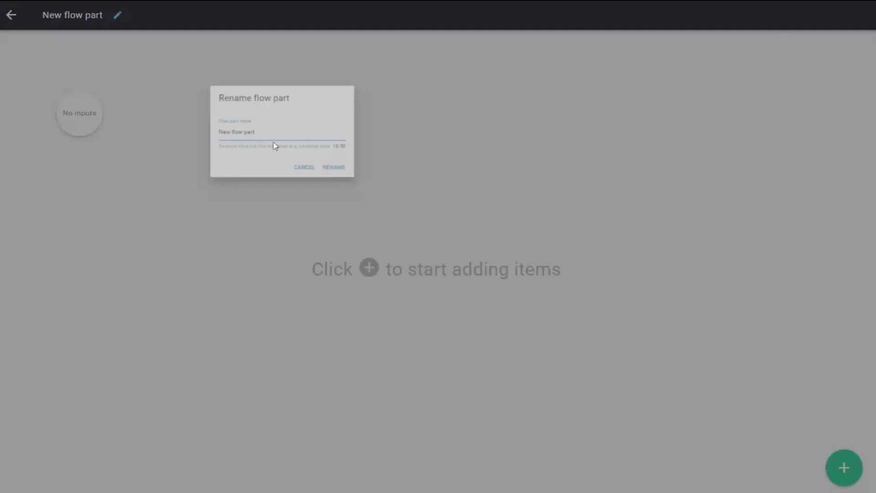
type("Get ")
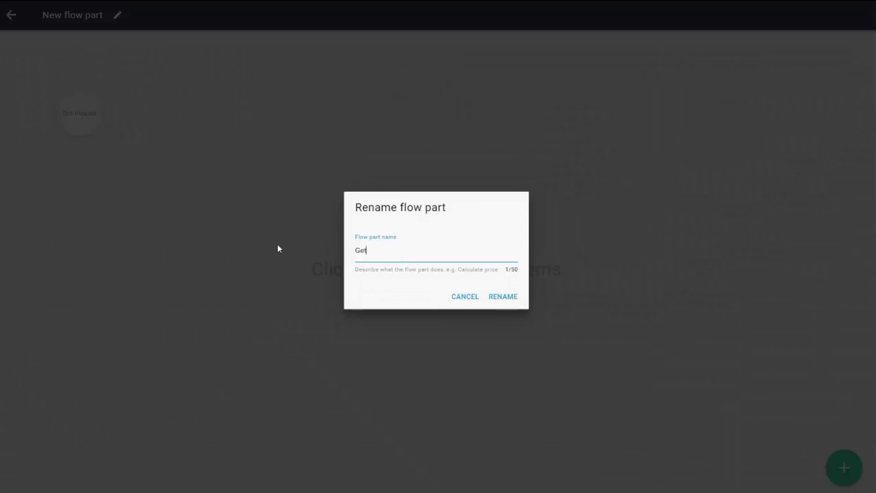
type("random number")
left_click(520, 299)
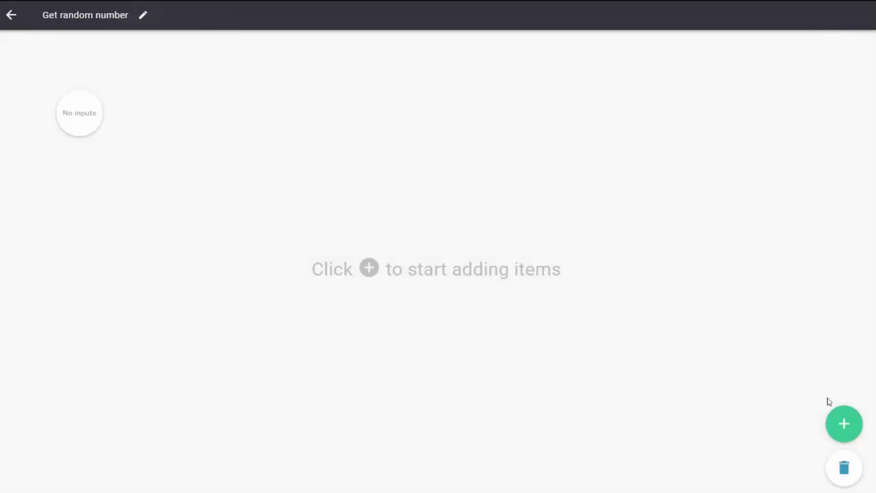
Step: Add a calculation step using the 'Random number between A and B' function
left_click(84, 121)
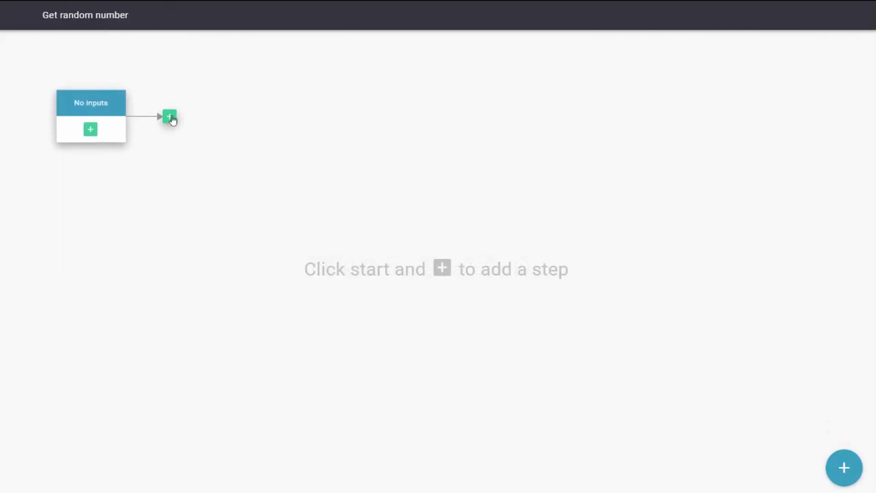
left_click(171, 118)
scroll(445, 262, "down", 3)
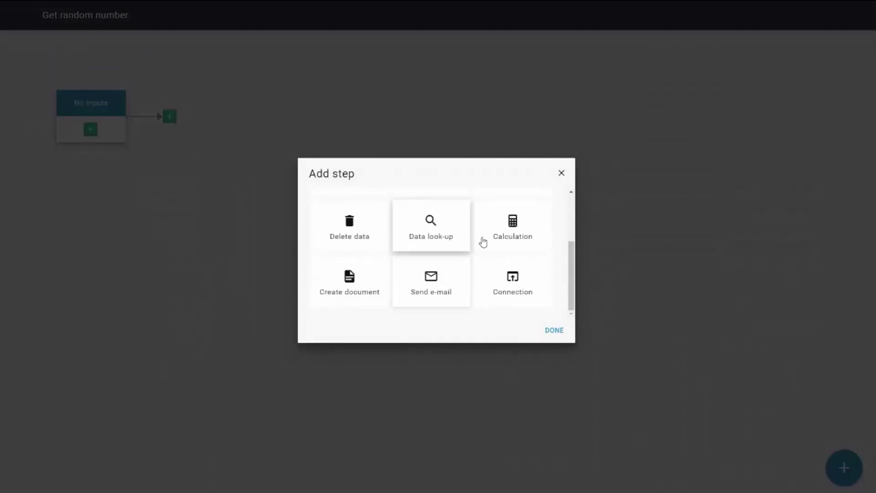
left_click(483, 241)
left_click(558, 331)
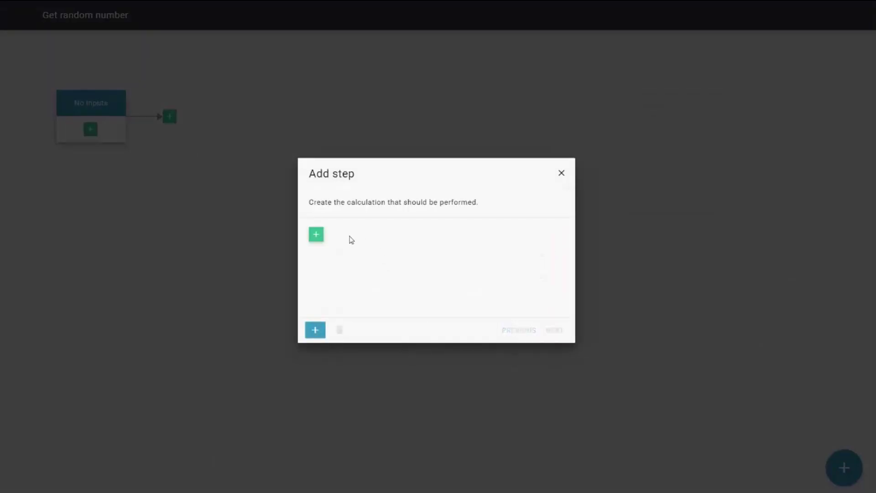
left_click(316, 234)
left_click(506, 230)
left_click(553, 331)
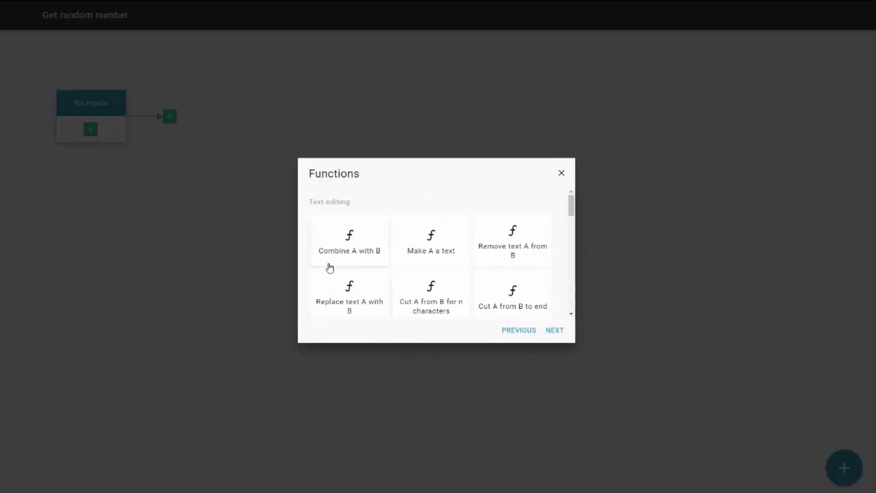
scroll(329, 268, "down", 2)
scroll(328, 268, "down", 2)
scroll(328, 267, "down", 2)
scroll(328, 268, "down", 1)
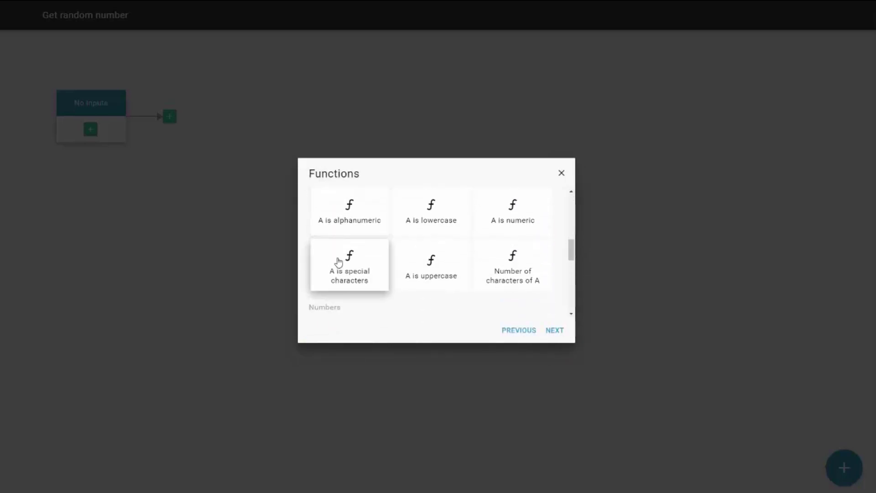
scroll(336, 260, "down", 1)
scroll(337, 262, "down", 1)
left_click(340, 259)
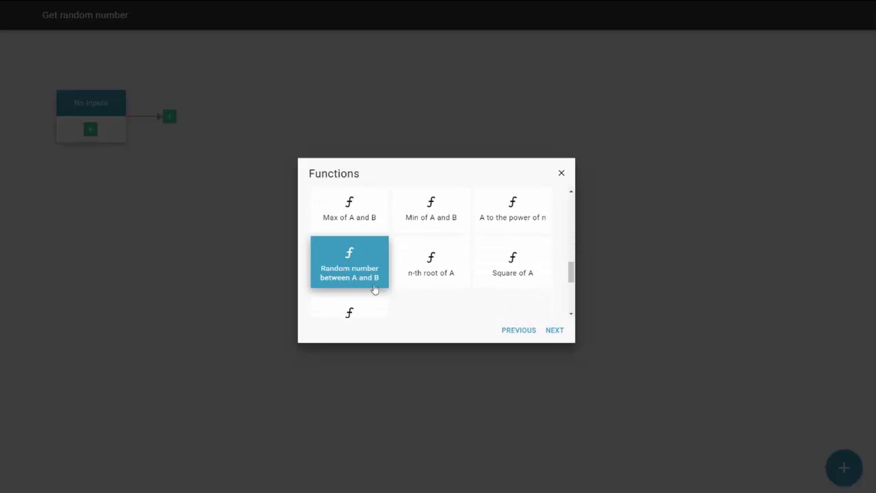
left_click(553, 331)
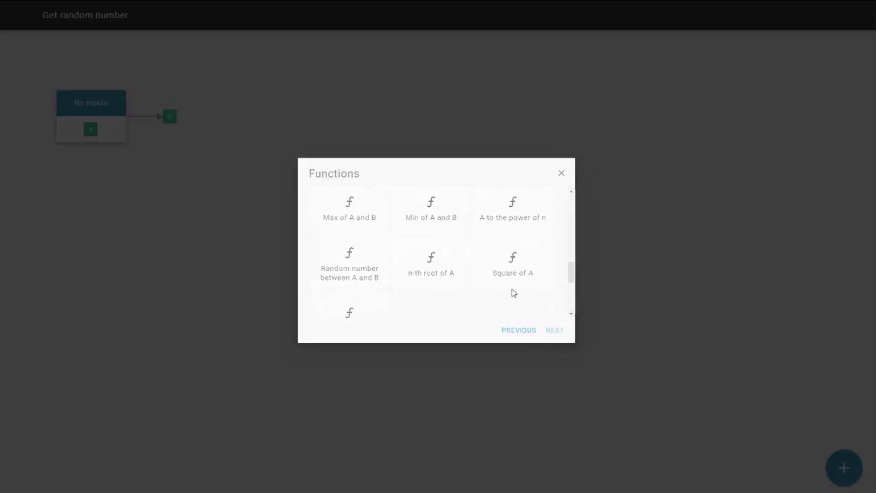
Step: Set the random number bounds to fixed values 1 and 10
left_click(433, 237)
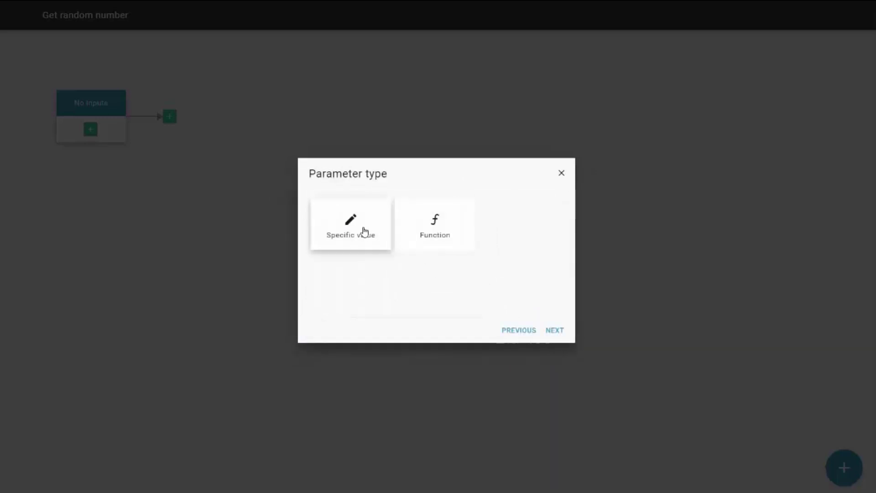
left_click(356, 227)
left_click(545, 337)
type("1")
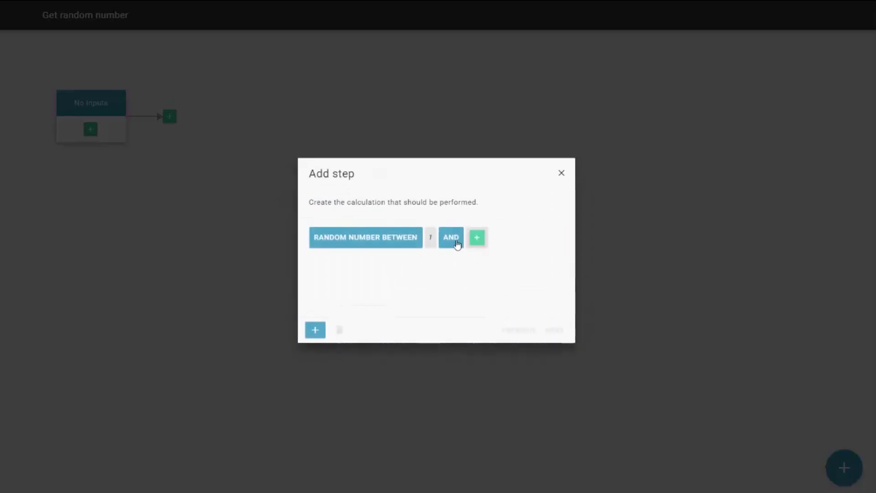
left_click(449, 238)
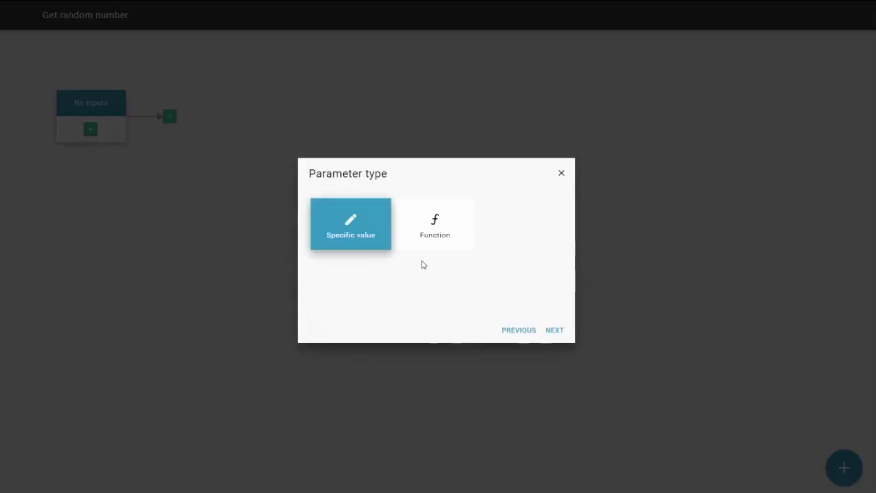
left_click(555, 331)
type("10")
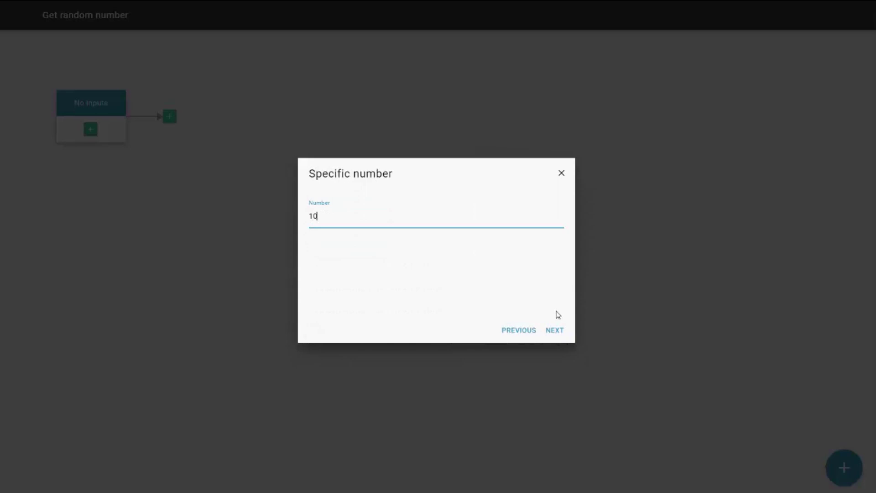
left_click(556, 328)
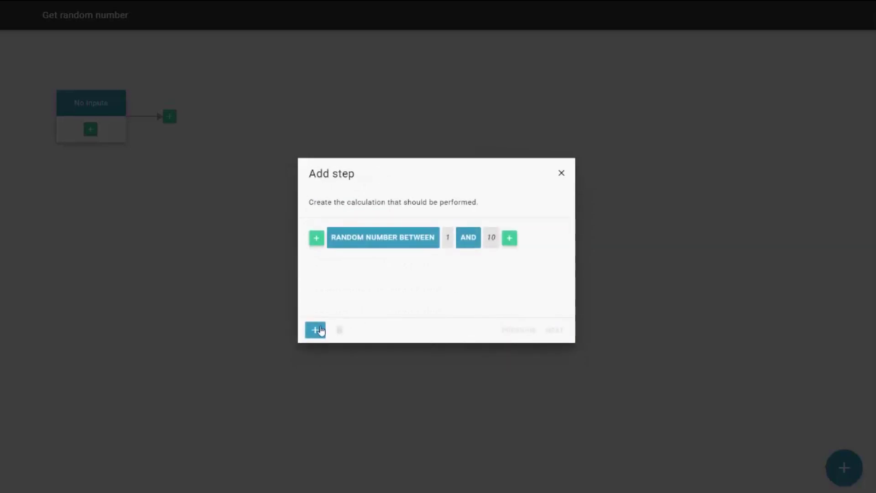
left_click(547, 331)
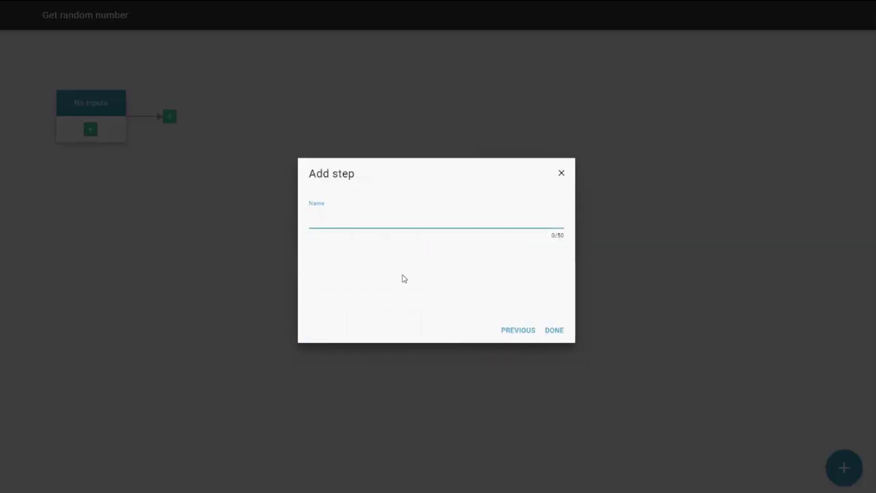
type("Random numbe")
type("r")
Step: Finish the 'Random number' step and end the flow part after it
left_click(555, 330)
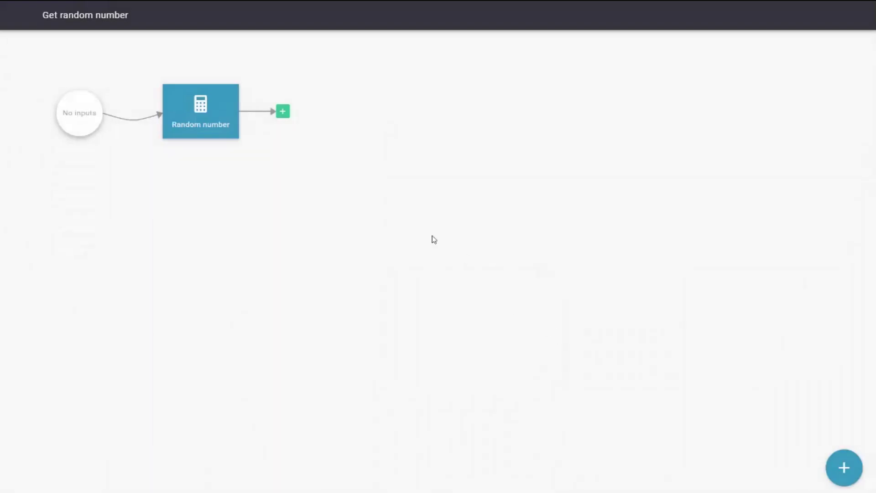
left_click(283, 112)
left_click(416, 244)
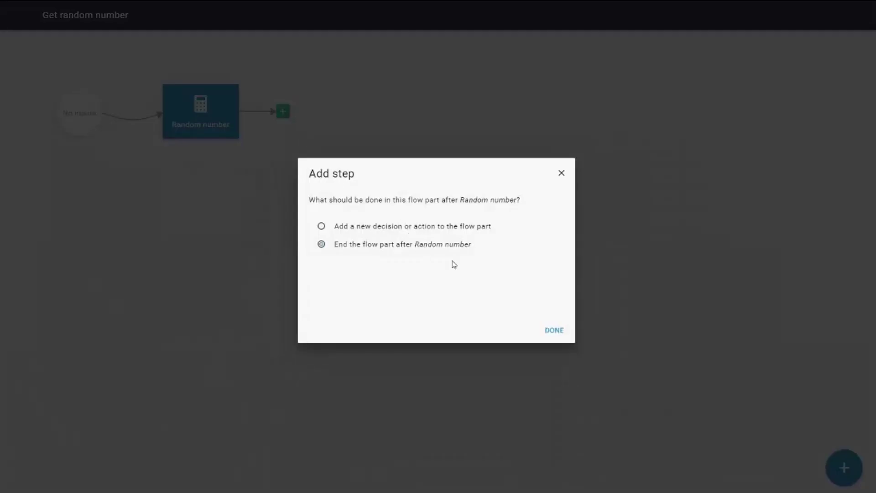
left_click(556, 328)
Step: Add 'Random number' as the flow part's output
left_click(497, 125)
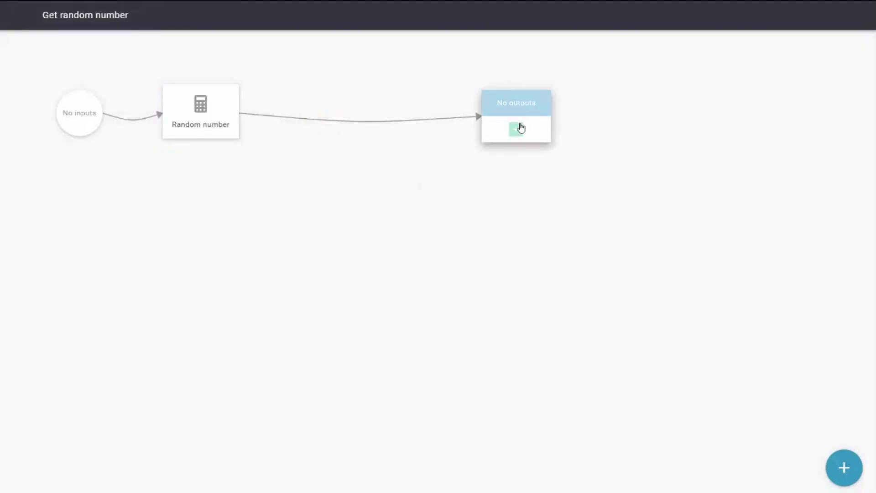
left_click(517, 131)
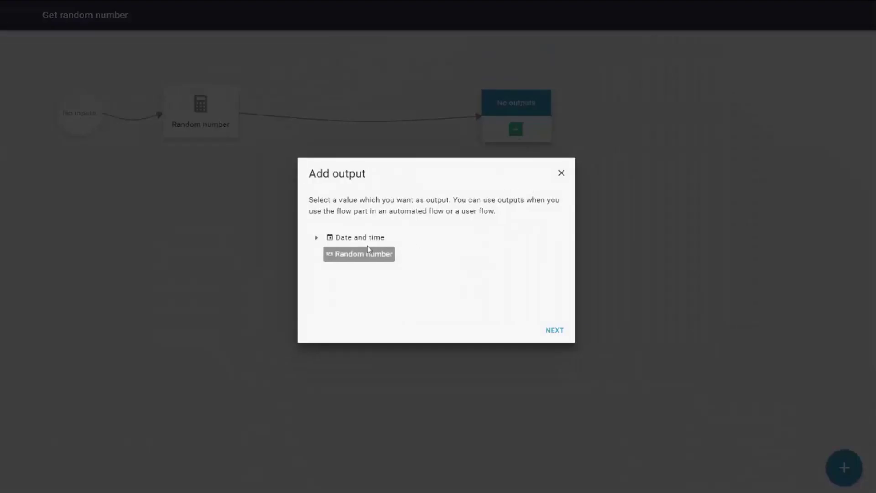
left_click(389, 258)
left_click(555, 330)
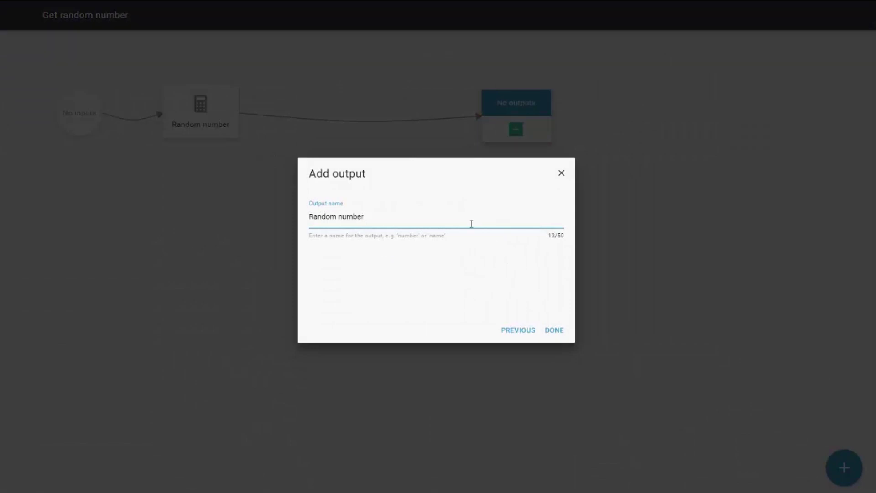
left_click(546, 329)
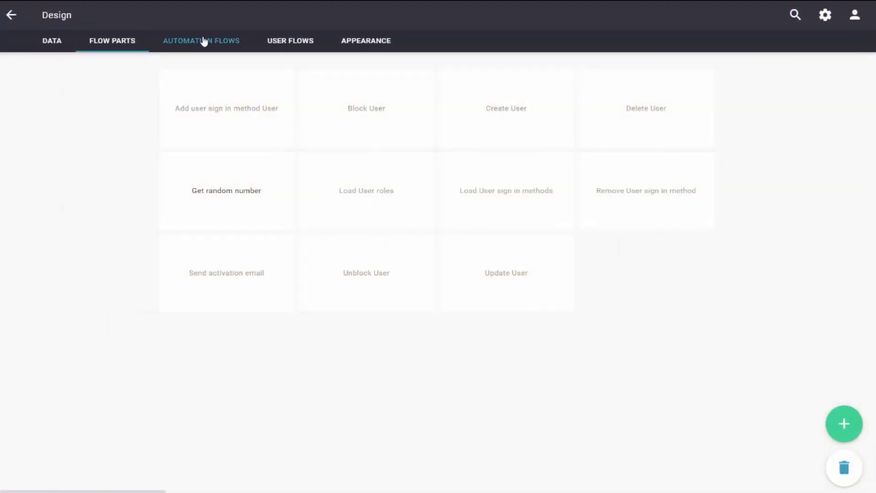
Step: Create the 'Random number API' automation flow, started by a connection trigger
left_click(203, 41)
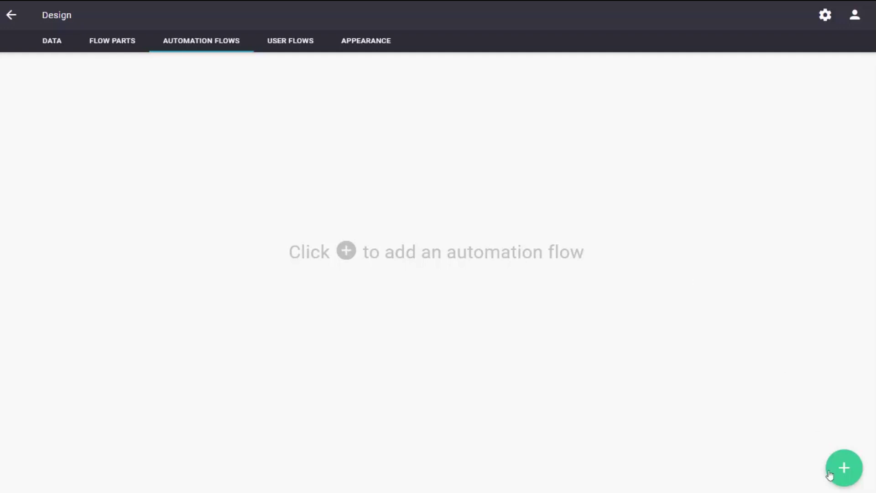
left_click(844, 468)
left_click(149, 14)
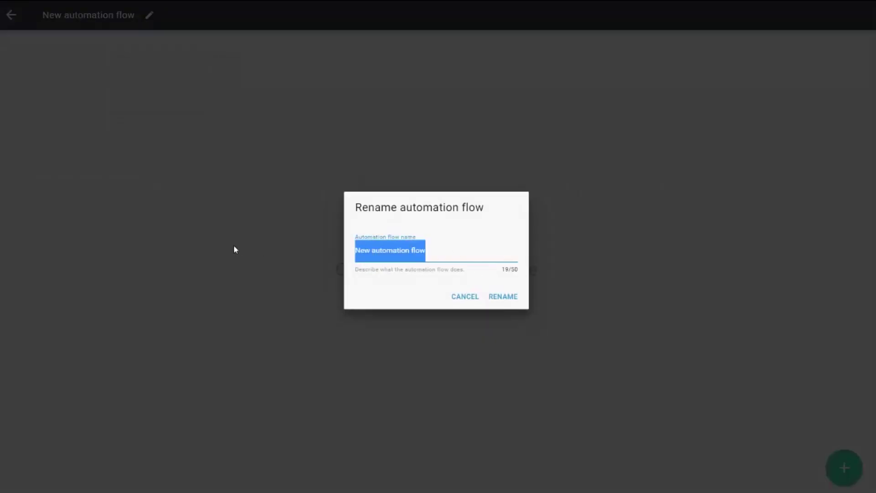
type("Random")
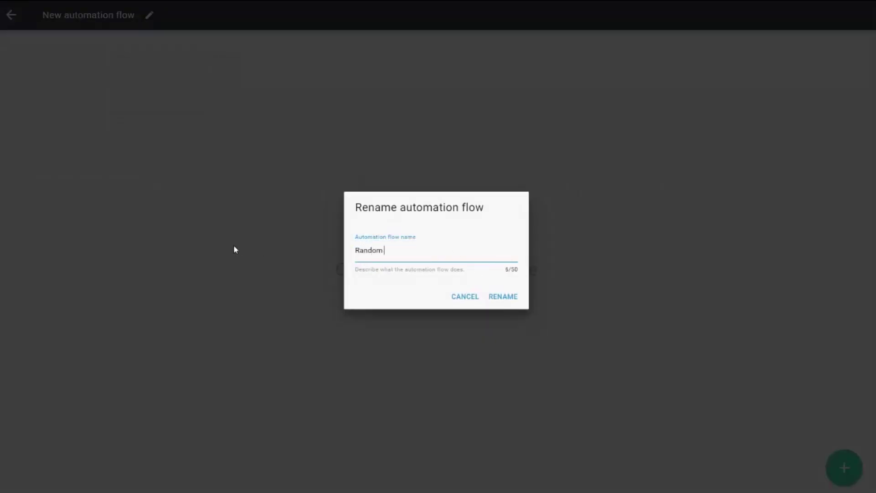
type("num")
type("I")
left_click(506, 301)
left_click(852, 462)
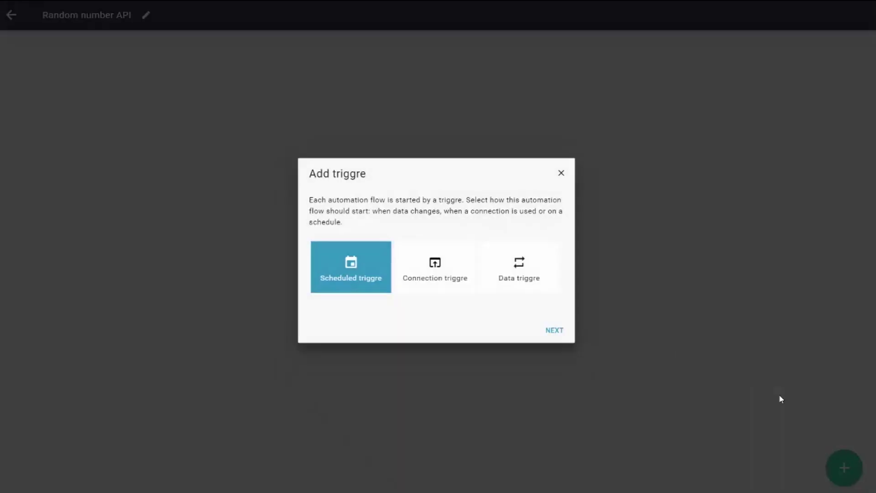
left_click(454, 279)
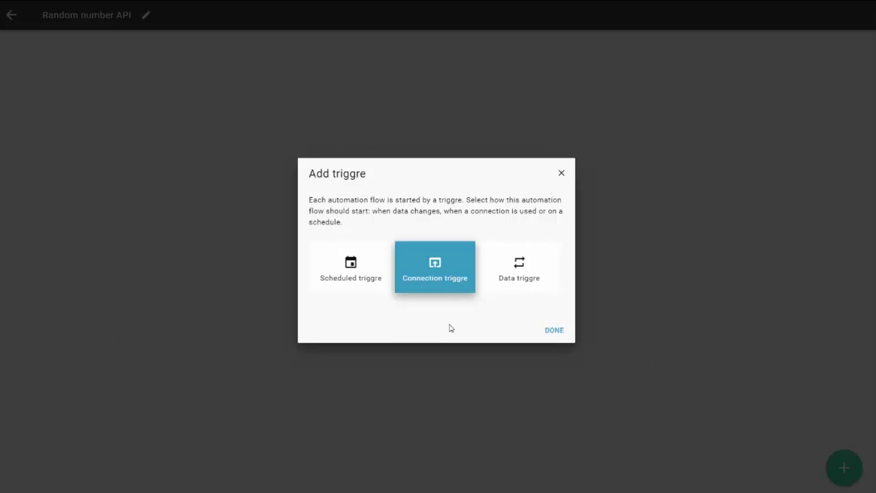
Step: Confirm the connection trigger and add the 'Get random number' flow part step
left_click(554, 330)
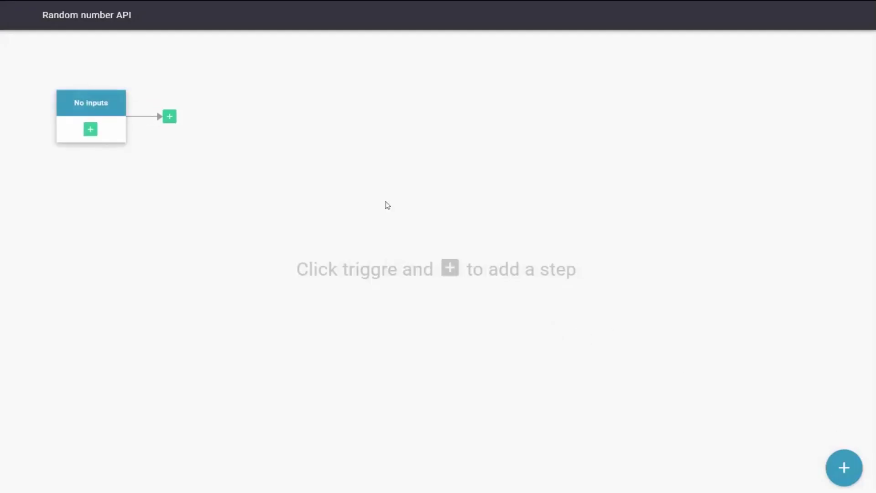
left_click(171, 118)
left_click(477, 252)
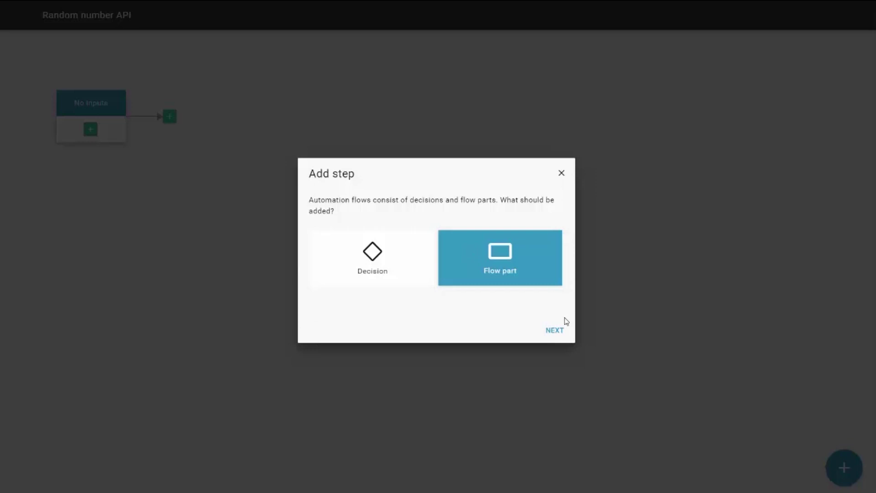
left_click(555, 330)
scroll(392, 250, "down", 1)
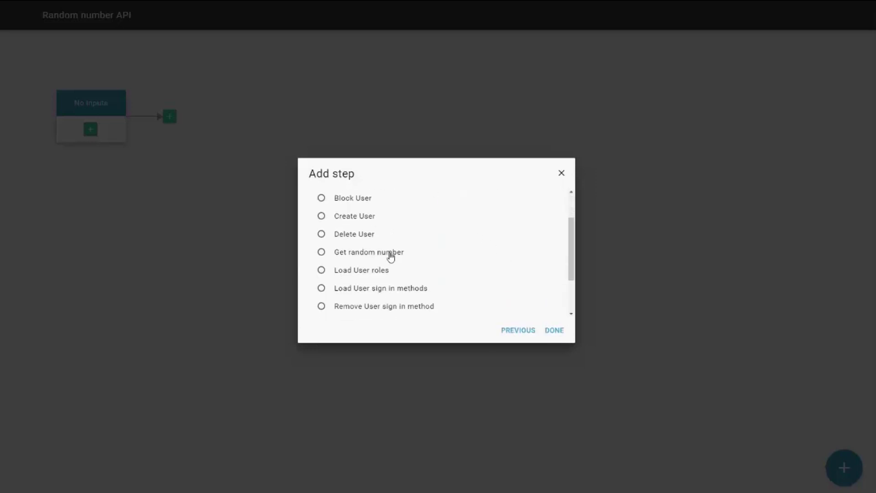
left_click(391, 252)
left_click(556, 333)
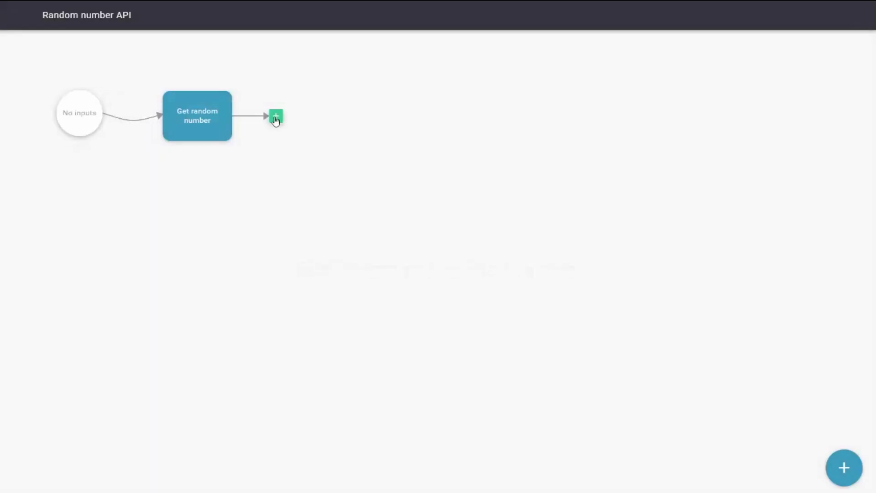
Step: End the automation flow with 'Random number' from Get random number as output
left_click(276, 116)
left_click(399, 244)
left_click(552, 330)
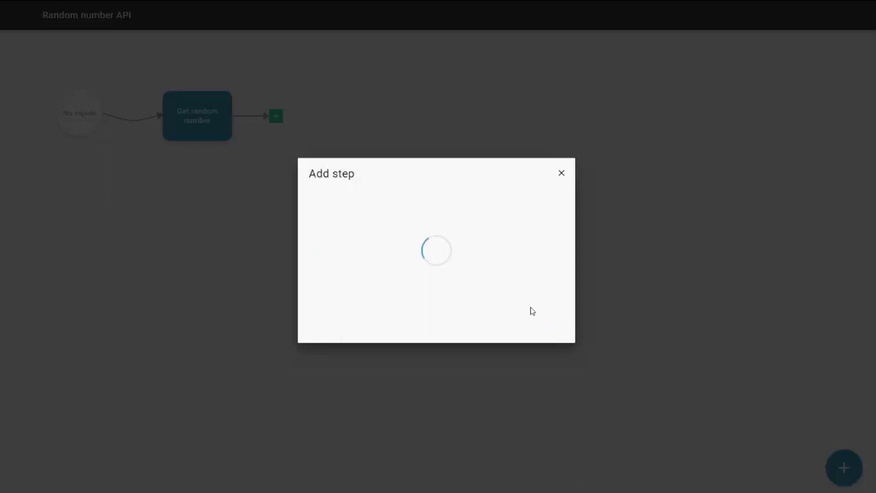
left_click(515, 129)
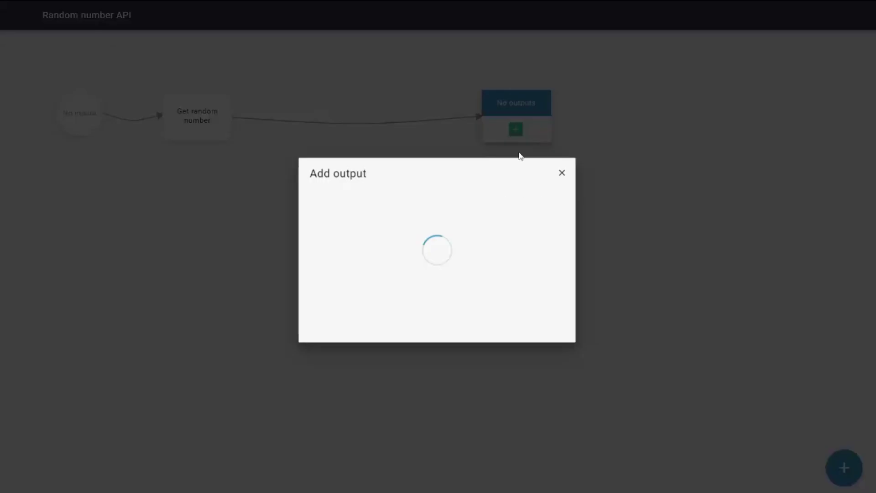
left_click(316, 255)
left_click(362, 271)
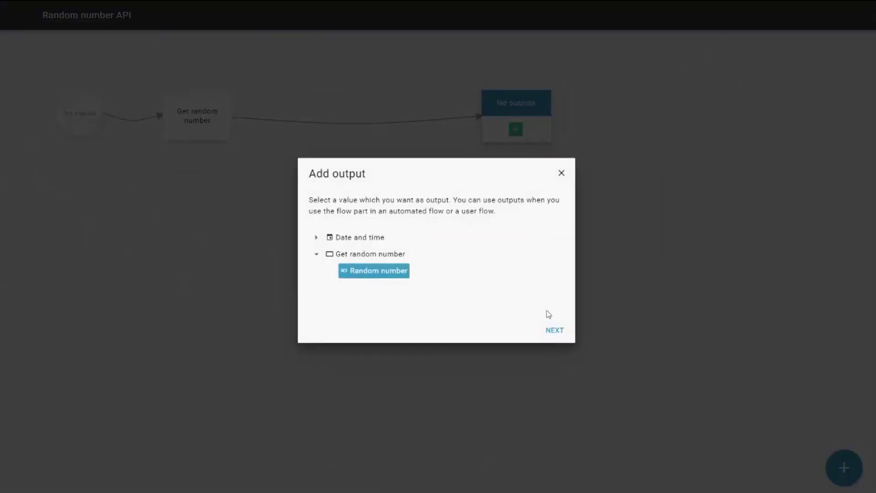
left_click(554, 329)
left_click(554, 330)
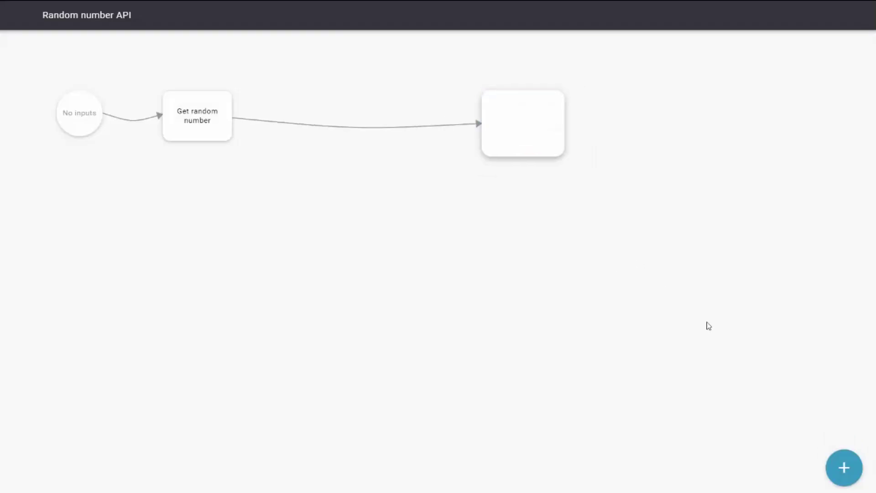